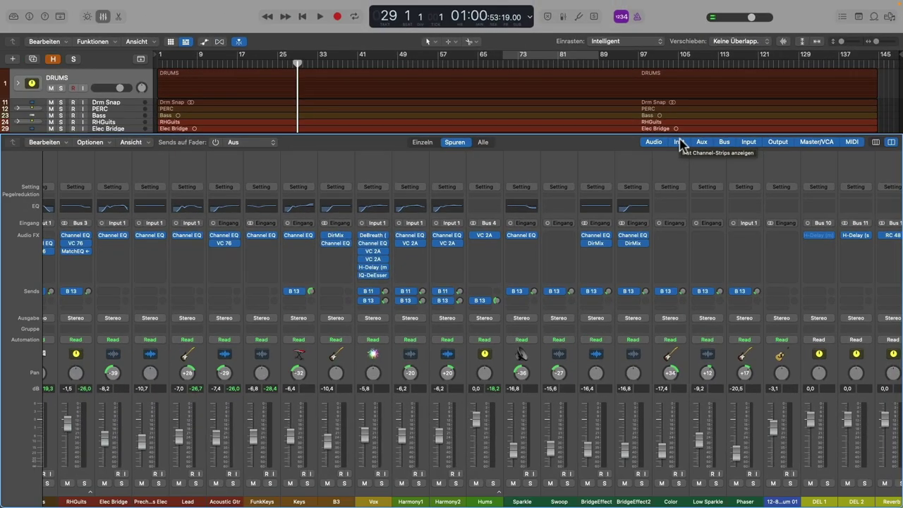
Step: Try hiding and showing the Aux and Audio channel strips in the mixer with the channel strip type filters
{"action": "scroll", "coordinate": [710, 262], "scroll_direction": "right", "scroll_amount": 5}
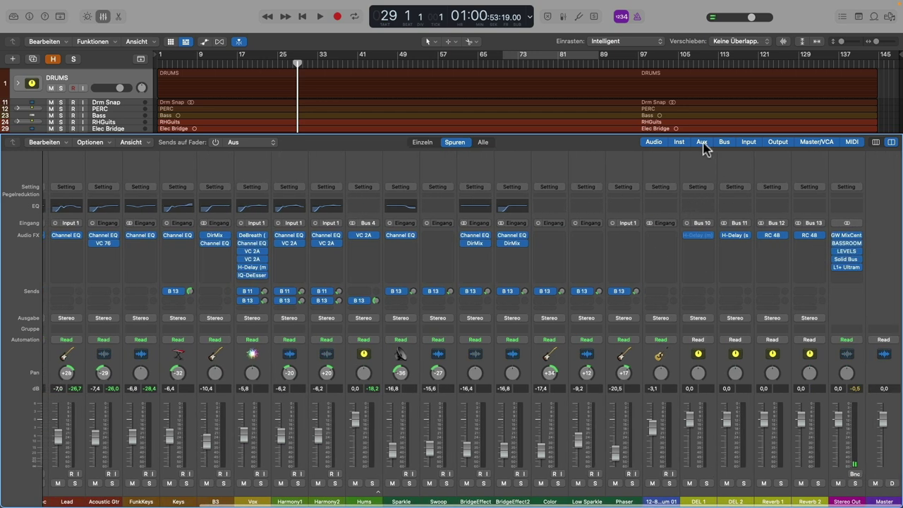
{"action": "scroll", "coordinate": [767, 460], "scroll_direction": "left", "scroll_amount": 5}
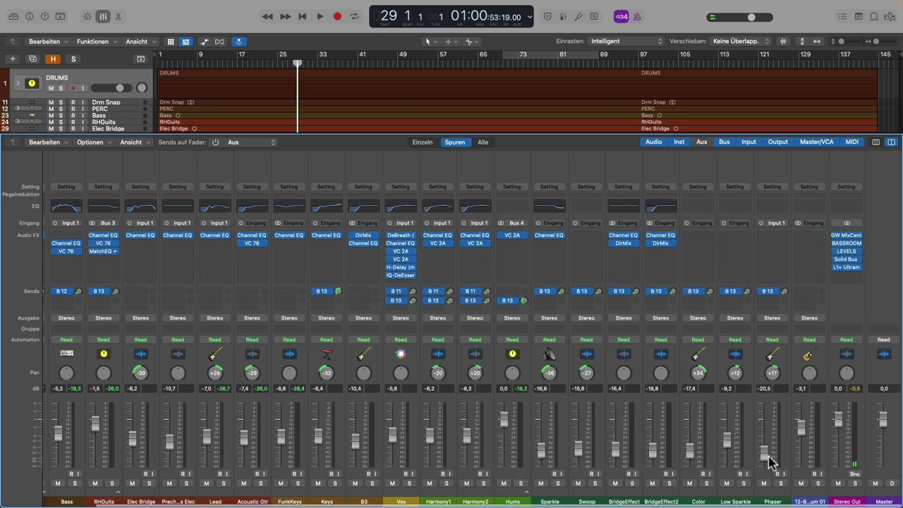
{"action": "left_click", "coordinate": [702, 142]}
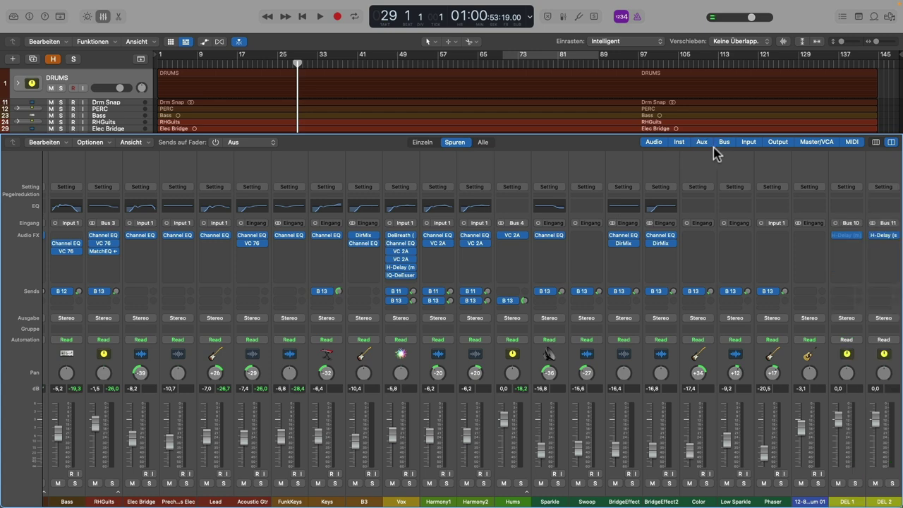
{"action": "left_click", "coordinate": [652, 142]}
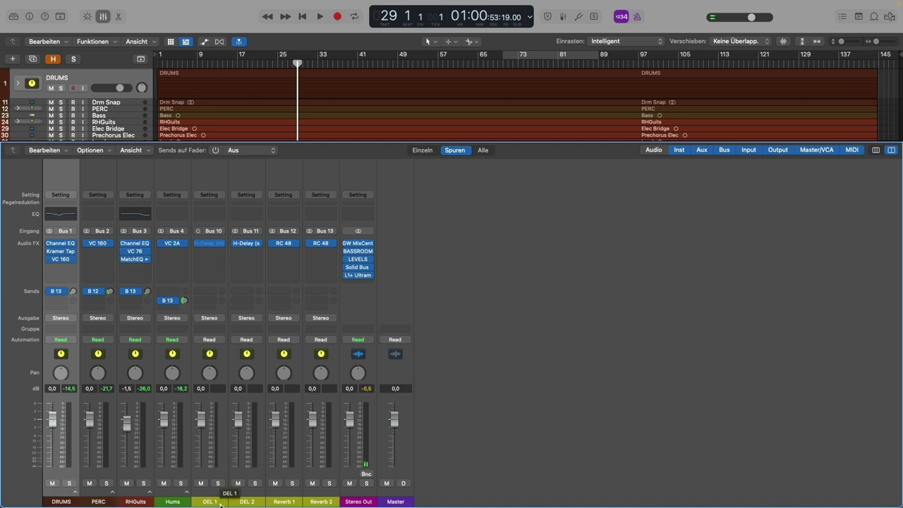
{"action": "left_click", "coordinate": [702, 150]}
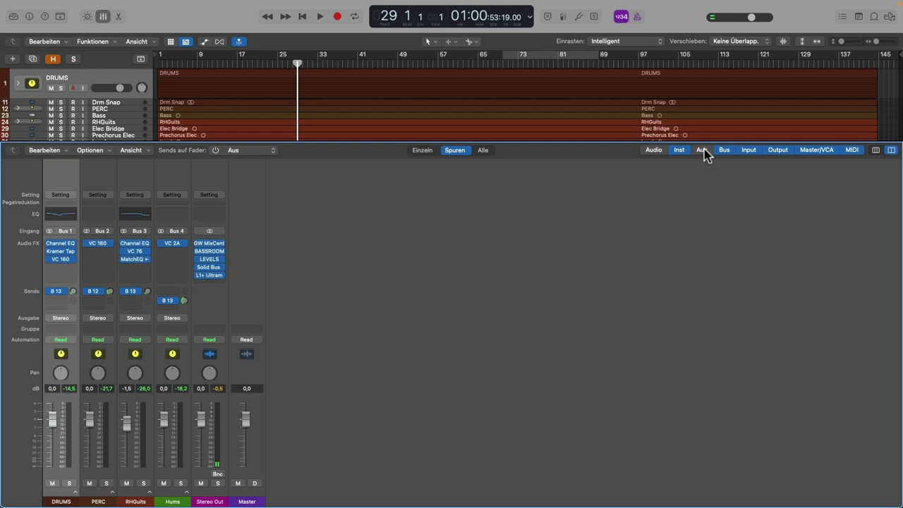
{"action": "left_click", "coordinate": [655, 151]}
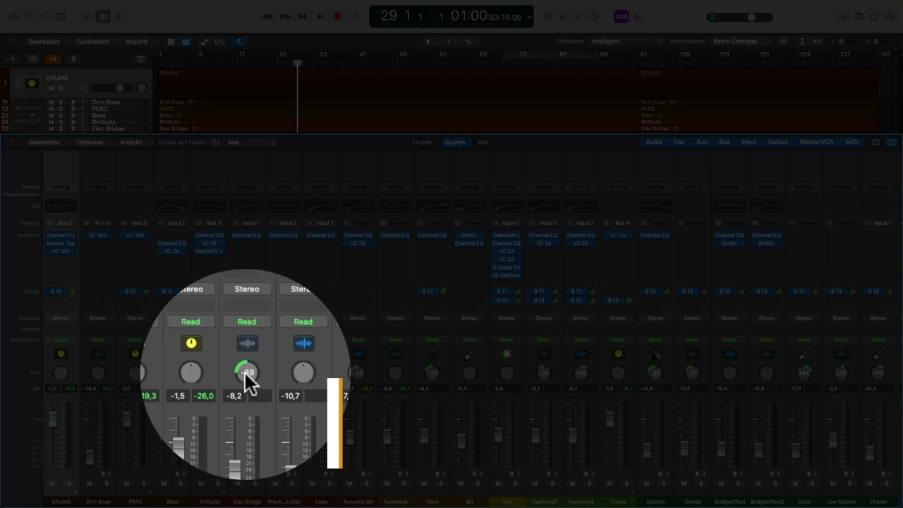
Step: Set the pan of the Elec Bridge channel strip to -29
{"action": "left_click_drag", "start_coordinate": [246, 374], "coordinate": [231, 324]}
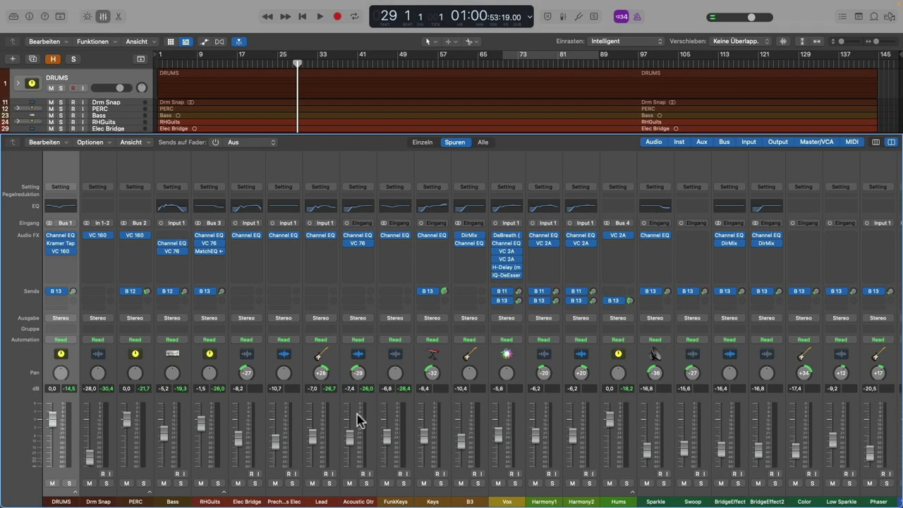
{"action": "left_click", "coordinate": [246, 502]}
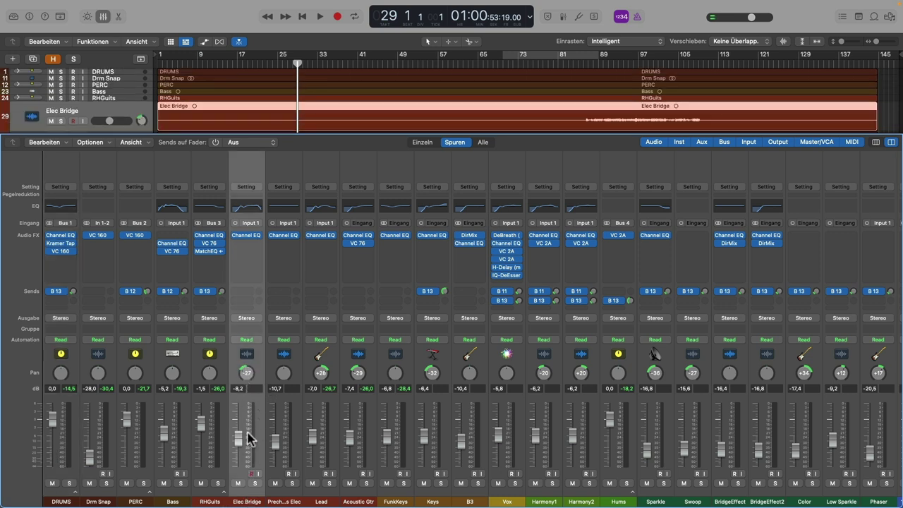
{"action": "mouse_move", "coordinate": [246, 374]}
{"action": "left_mouse_down"}
{"action": "mouse_move", "coordinate": [246, 358]}
{"action": "mouse_move", "coordinate": [239, 377]}
{"action": "left_mouse_up"}
Step: Select the B3 channel strip and try shifting its stereo balance with the pan knob
{"action": "left_click", "coordinate": [469, 501]}
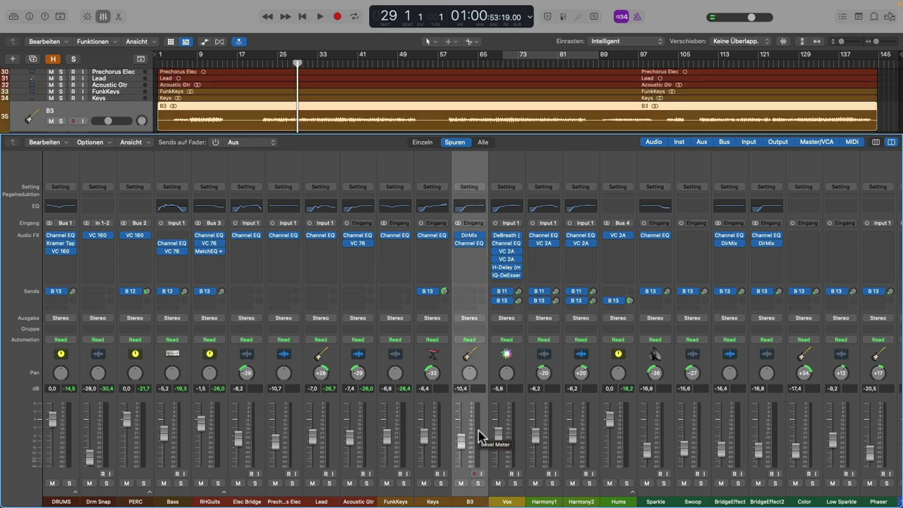
{"action": "left_click_drag", "start_coordinate": [474, 373], "coordinate": [467, 385]}
{"action": "left_click_drag", "start_coordinate": [472, 377], "coordinate": [471, 392]}
{"action": "left_click_drag", "start_coordinate": [473, 378], "coordinate": [470, 376]}
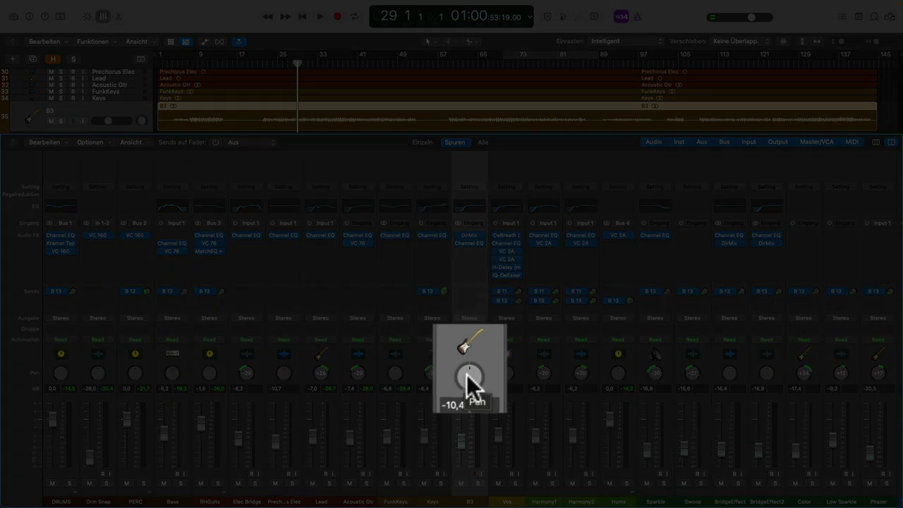
Step: Switch the B3 pan control to stereo pan and try adjusting the position and width of its stereo field
{"action": "left_click", "coordinate": [468, 375], "text": "ctrl"}
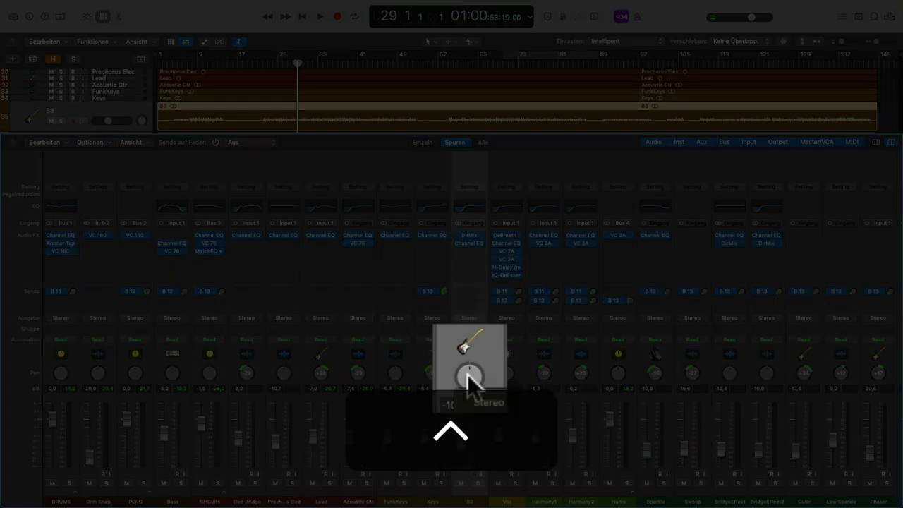
{"action": "left_click", "coordinate": [483, 403]}
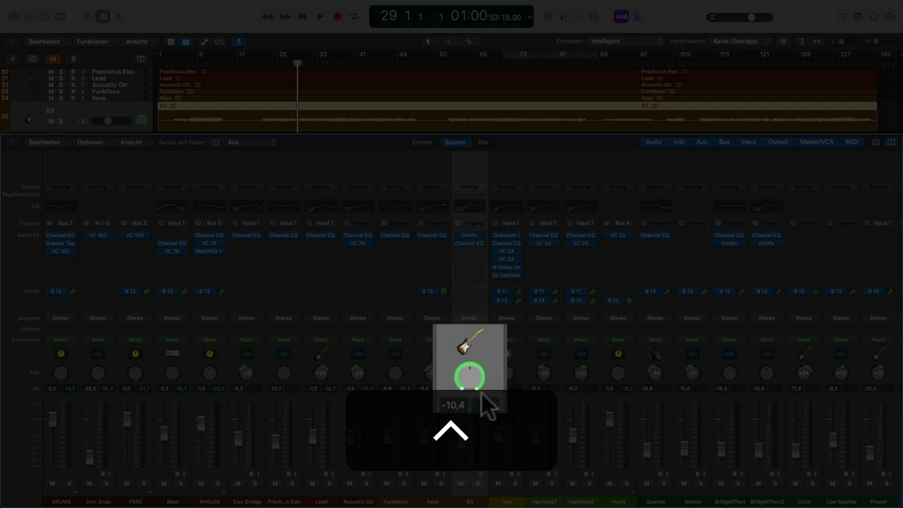
{"action": "left_click_drag", "start_coordinate": [476, 383], "coordinate": [438, 345]}
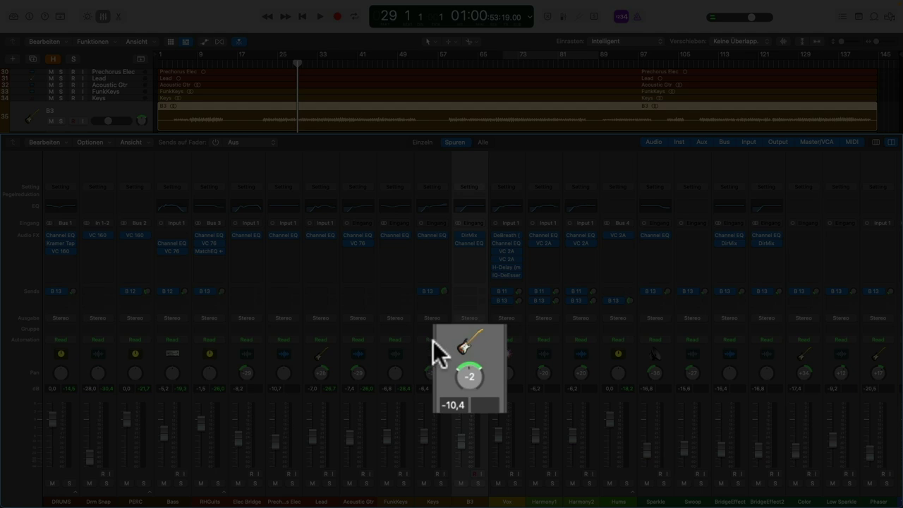
{"action": "left_click_drag", "start_coordinate": [466, 378], "coordinate": [466, 375]}
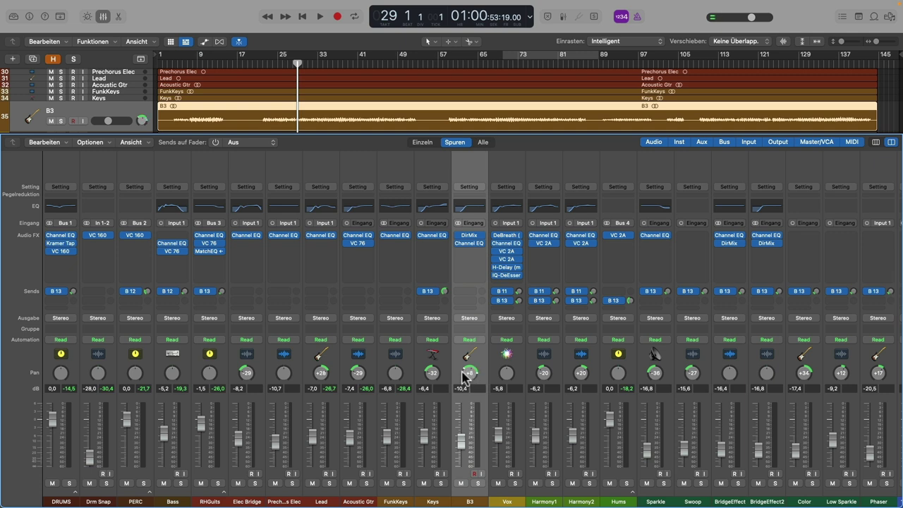
{"action": "mouse_move", "coordinate": [468, 372]}
{"action": "left_mouse_down"}
{"action": "mouse_move", "coordinate": [463, 388]}
{"action": "mouse_move", "coordinate": [465, 358]}
{"action": "mouse_move", "coordinate": [477, 374]}
{"action": "left_mouse_up"}
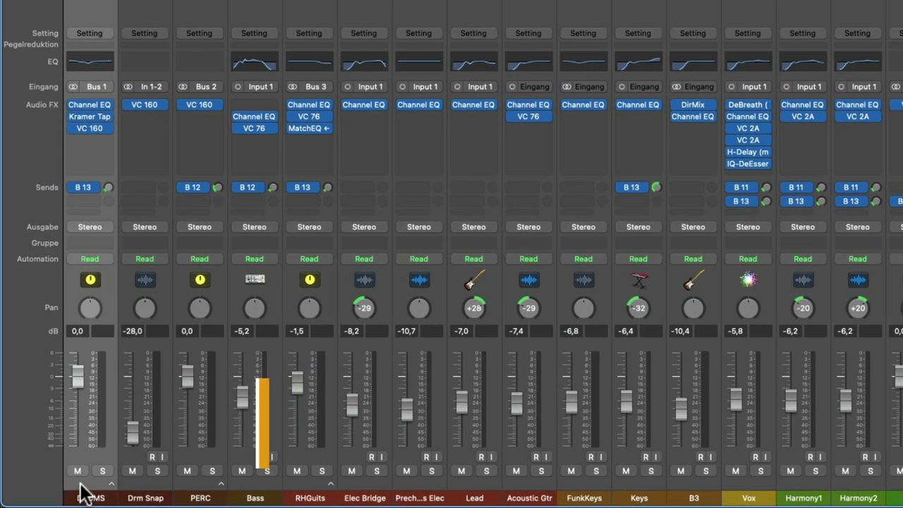
Step: Display the track notes (Spurnotizen) component on the mixer's channel strips
{"action": "right_click", "coordinate": [88, 497]}
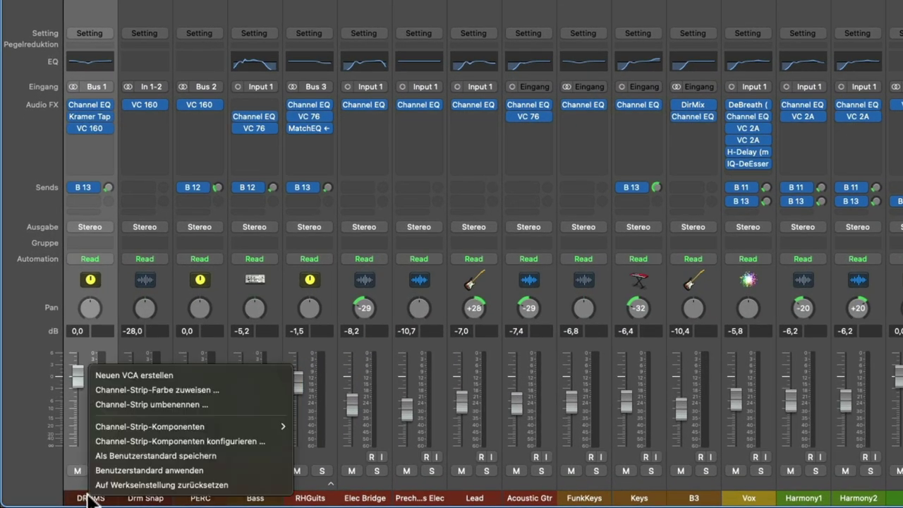
{"action": "mouse_move", "coordinate": [175, 429]}
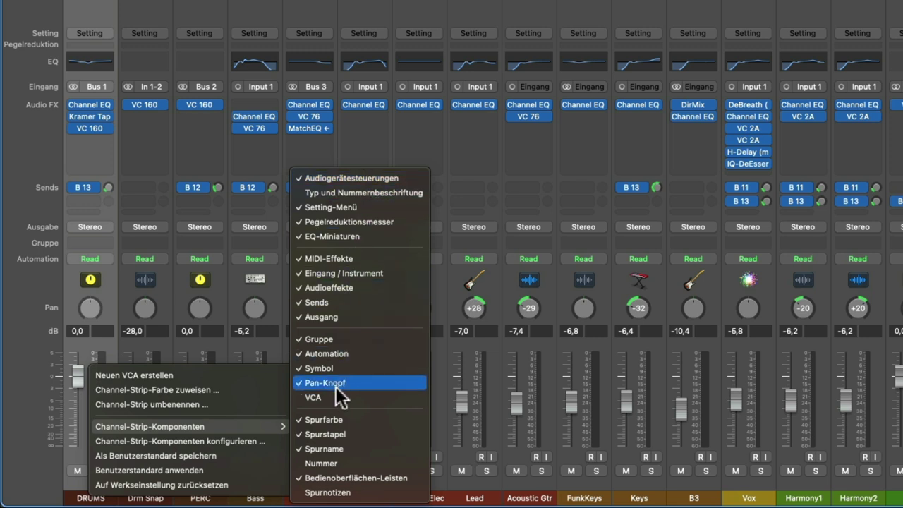
{"action": "left_click", "coordinate": [332, 492]}
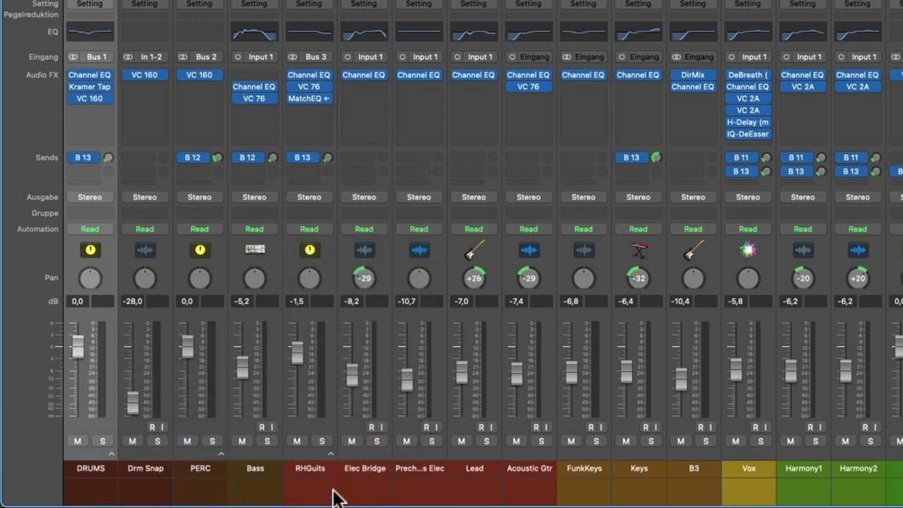
Step: Enter "Lauter!" as the track note of the Drm Snap channel strip and briefly view it in the inspector
{"action": "double_click", "coordinate": [153, 488]}
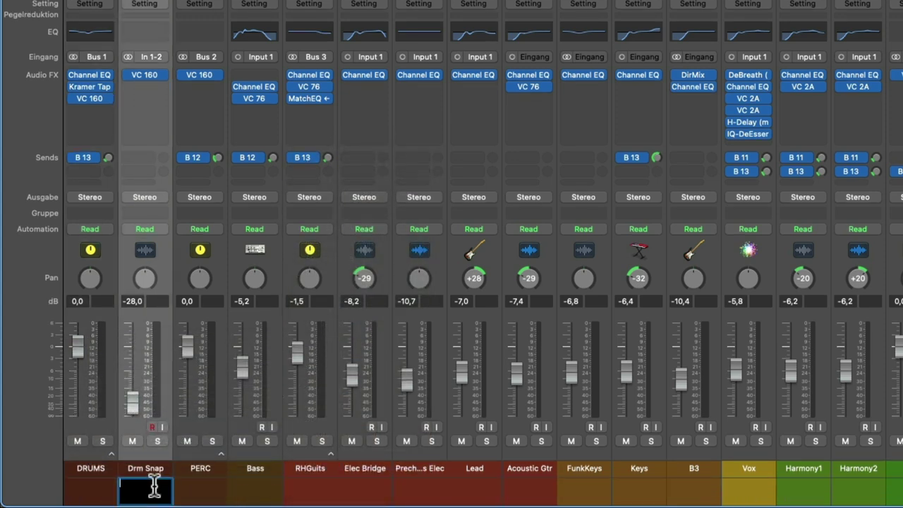
{"action": "type", "text": "Lauter!"}
{"action": "key", "text": "Return"}
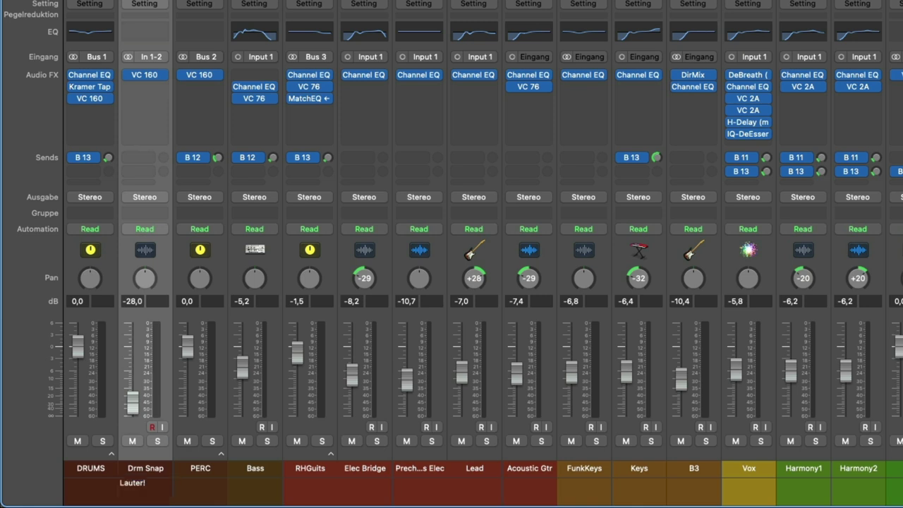
{"action": "key", "text": "i"}
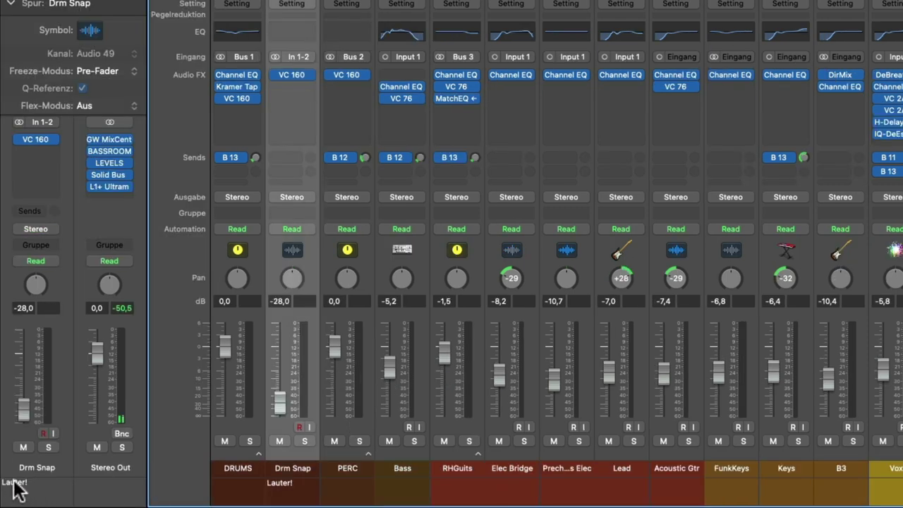
{"action": "key", "text": "i"}
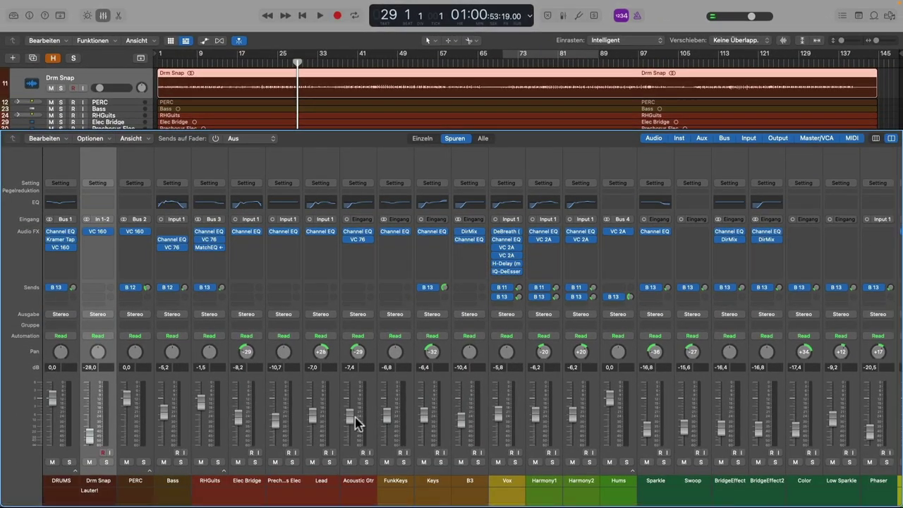
Step: Select the Vox channel strip, view only its signal path in the single view (Einzeln), and return to the tracks view (Spuren)
{"action": "left_click", "coordinate": [507, 484]}
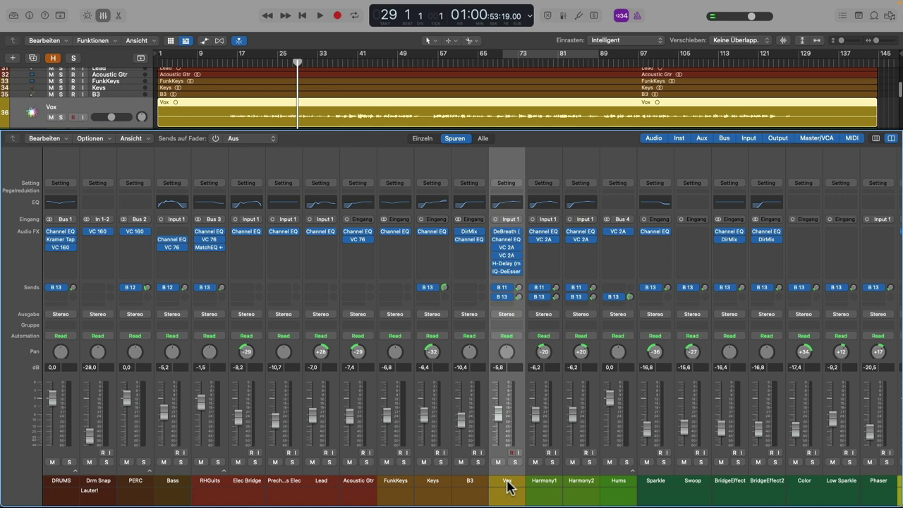
{"action": "scroll", "coordinate": [490, 355], "scroll_direction": "right", "scroll_amount": 6}
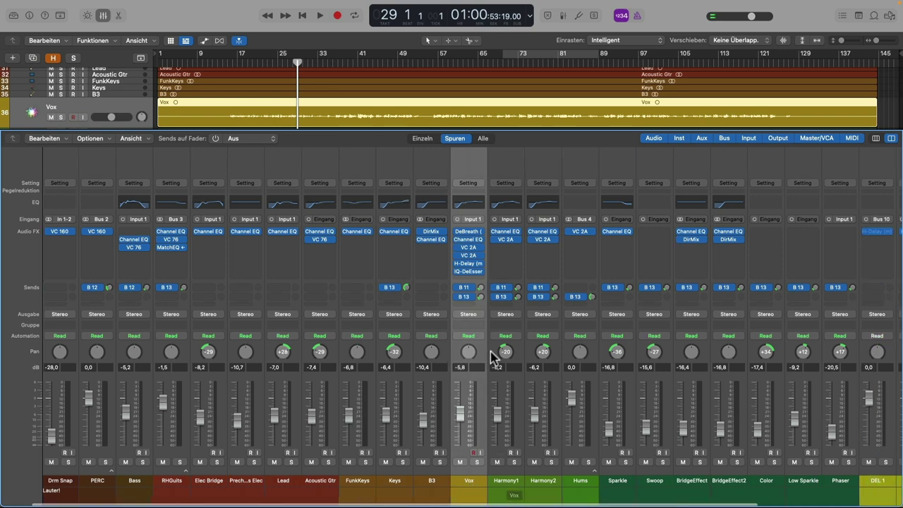
{"action": "scroll", "coordinate": [492, 357], "scroll_direction": "left", "scroll_amount": 6}
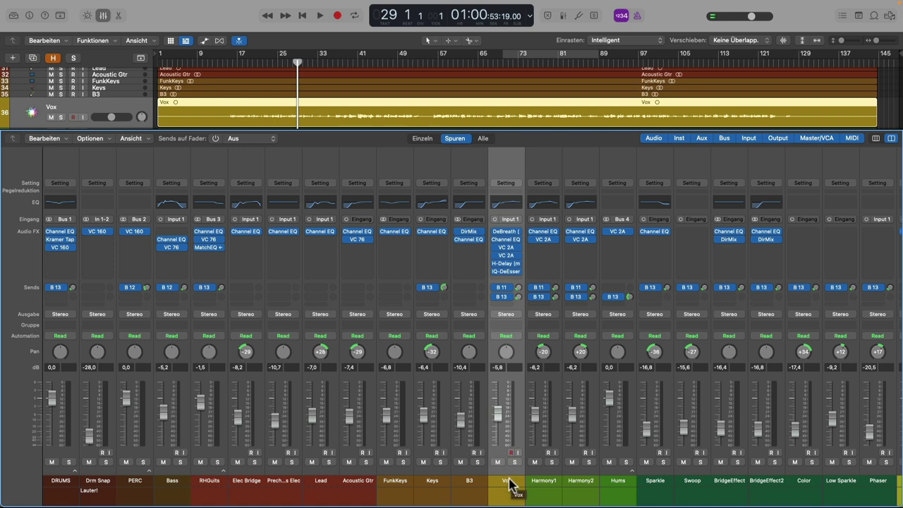
{"action": "left_click", "coordinate": [423, 139]}
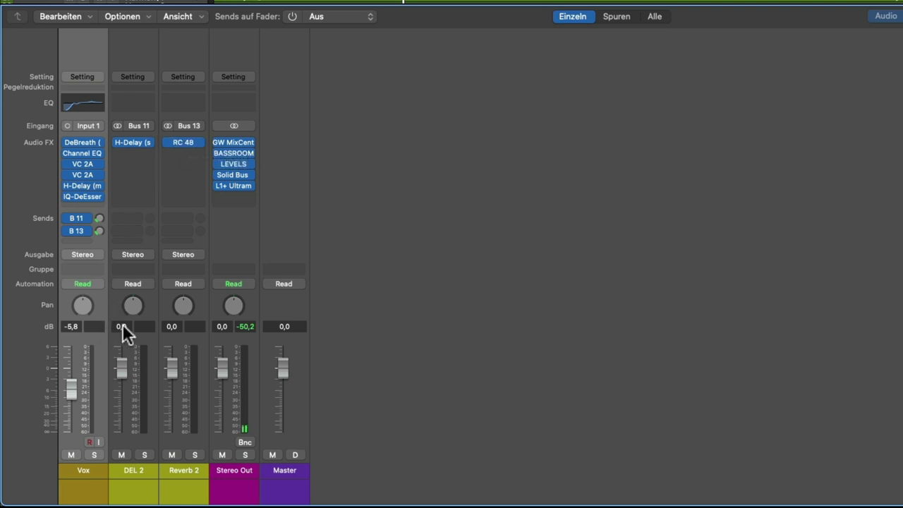
{"action": "left_click", "coordinate": [621, 18]}
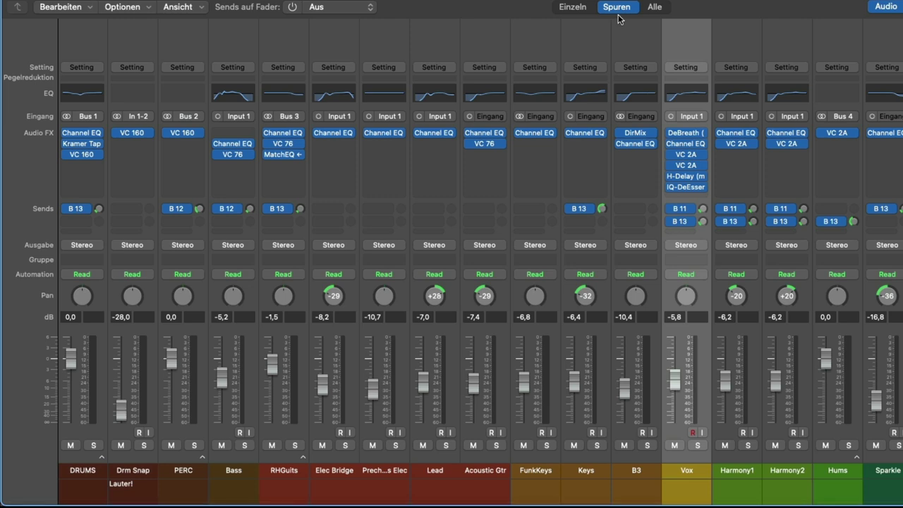
Step: Show all of the project's channel strips (Alle), select the Prelisten strip and try its mute
{"action": "left_click", "coordinate": [654, 6]}
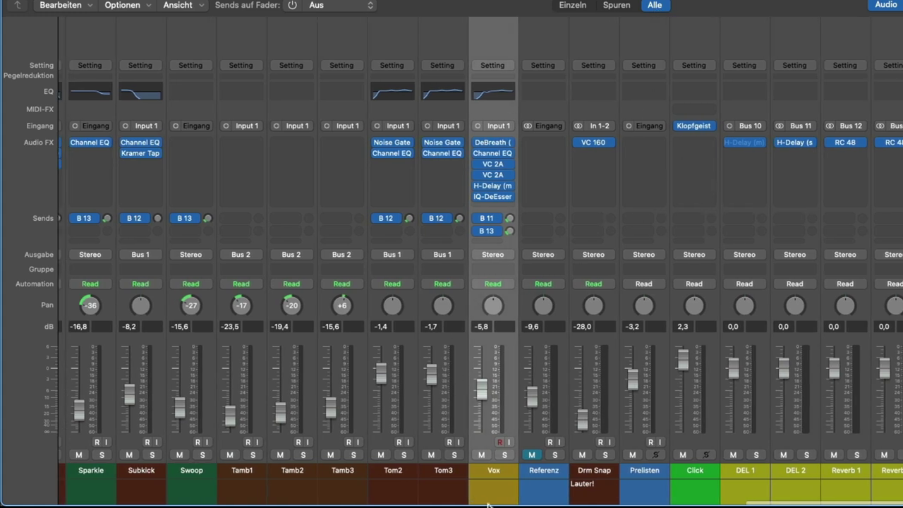
{"action": "left_click", "coordinate": [650, 478]}
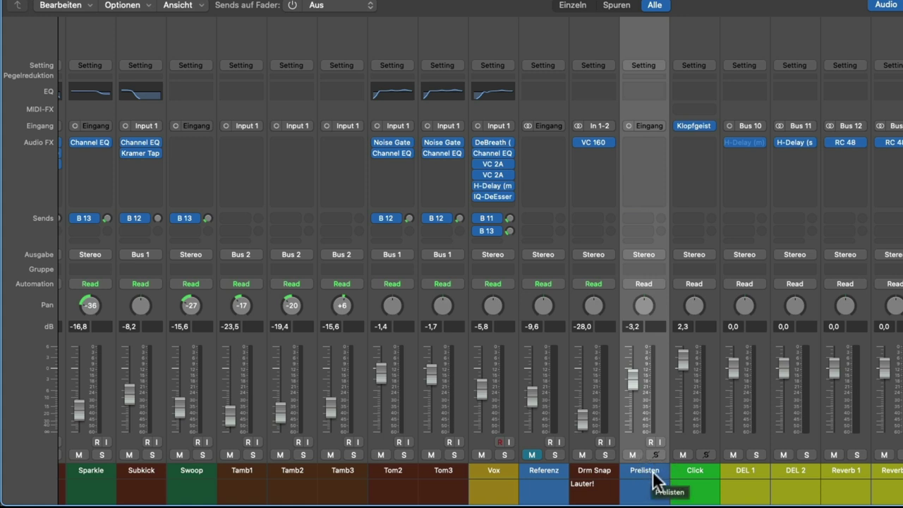
{"action": "left_click", "coordinate": [632, 455]}
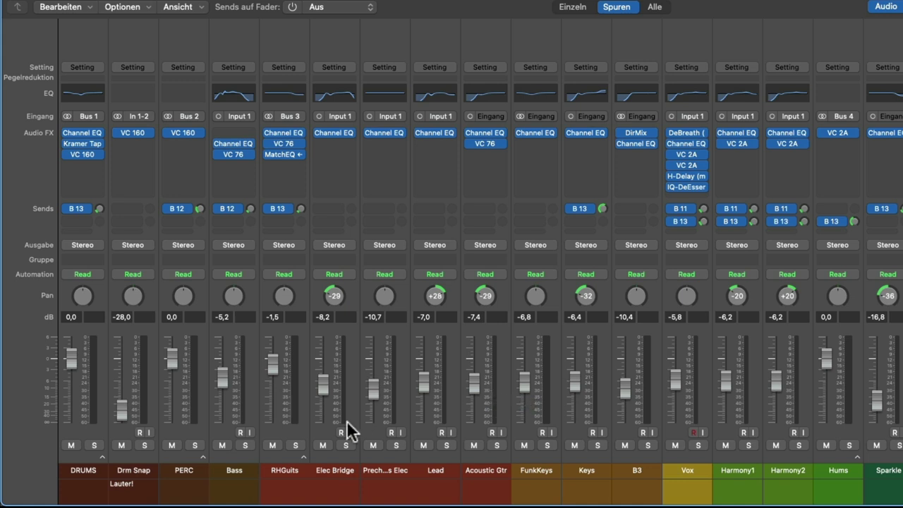
Step: Expand the DRUMS track stack in the mixer to show its subtracks and select the DRUMS channel strip
{"action": "left_click", "coordinate": [102, 456]}
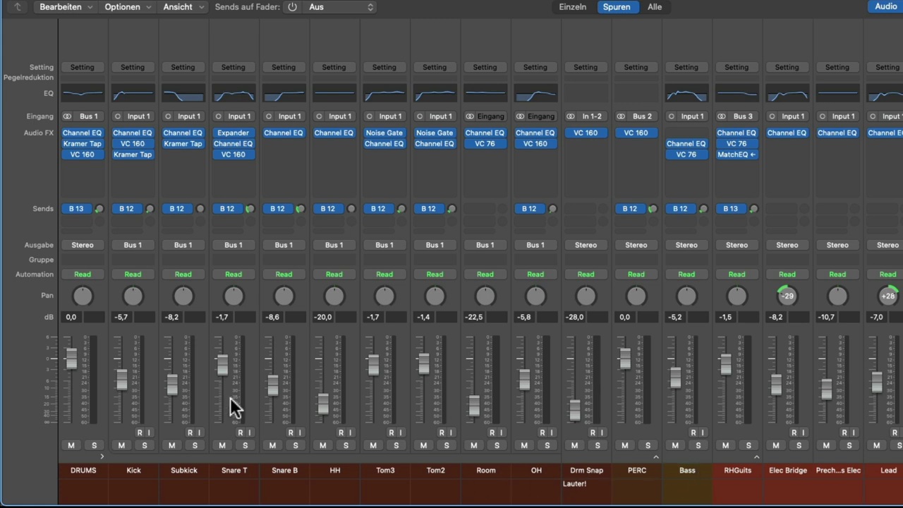
{"action": "left_click", "coordinate": [76, 477]}
{"action": "mouse_move", "coordinate": [91, 134]}
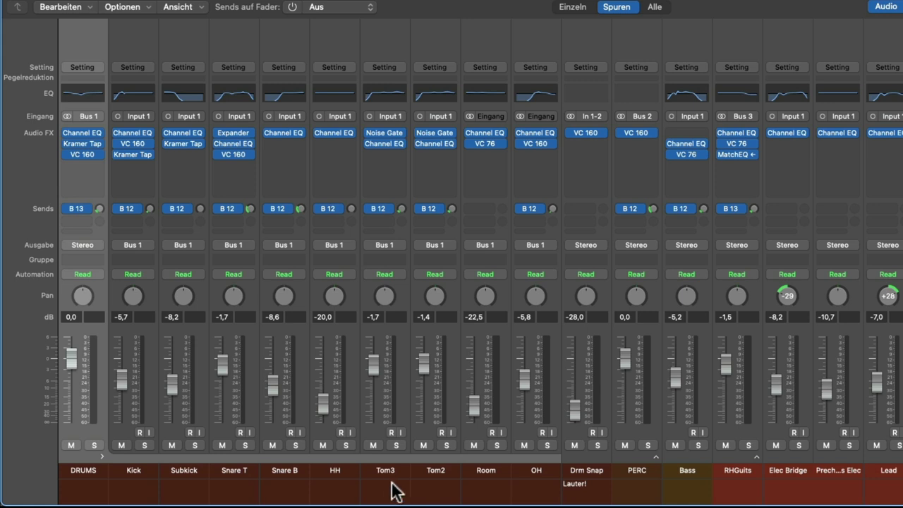
Step: Group the Tom3 and Tom2 channel strips inside DRUMS into a new summing stack (Summenstapel)
{"action": "left_click_drag", "start_coordinate": [378, 470], "coordinate": [434, 471]}
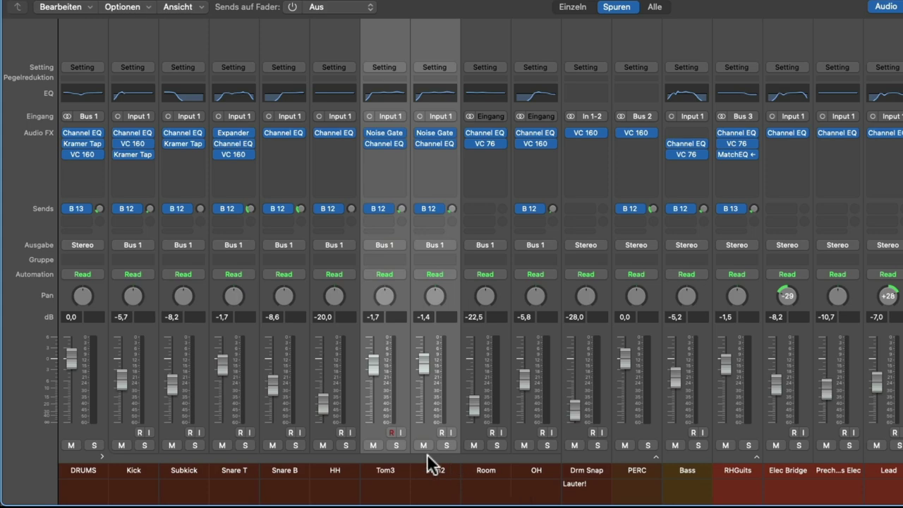
{"action": "key", "text": "super+shift+d"}
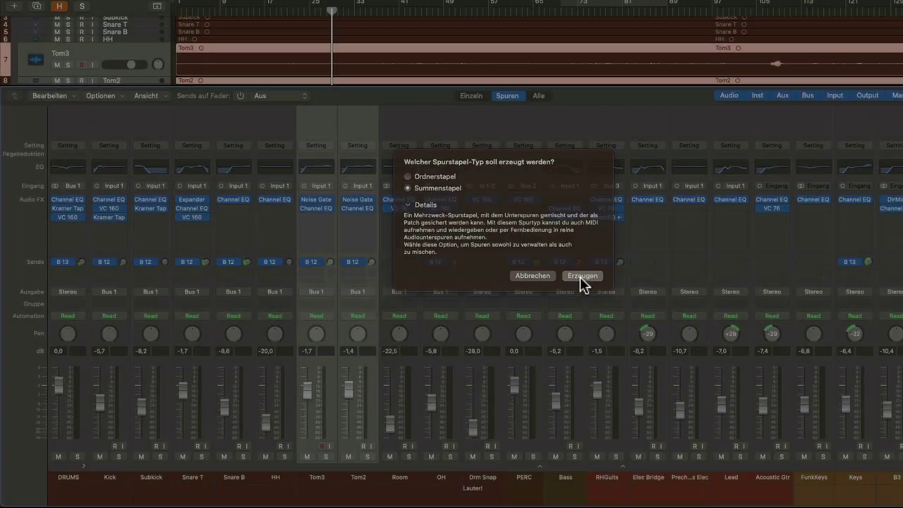
{"action": "left_click", "coordinate": [708, 229]}
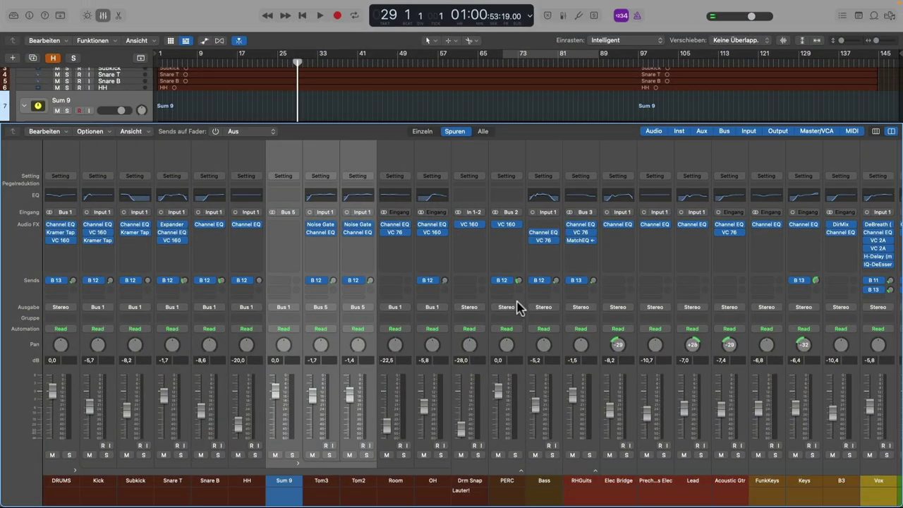
Step: Hide the mixer, select the DRUMS track and its nested tom stack Sum 9, and enlarge the track rows
{"action": "key", "text": "x"}
{"action": "scroll", "coordinate": [133, 128], "scroll_direction": "up", "scroll_amount": 2}
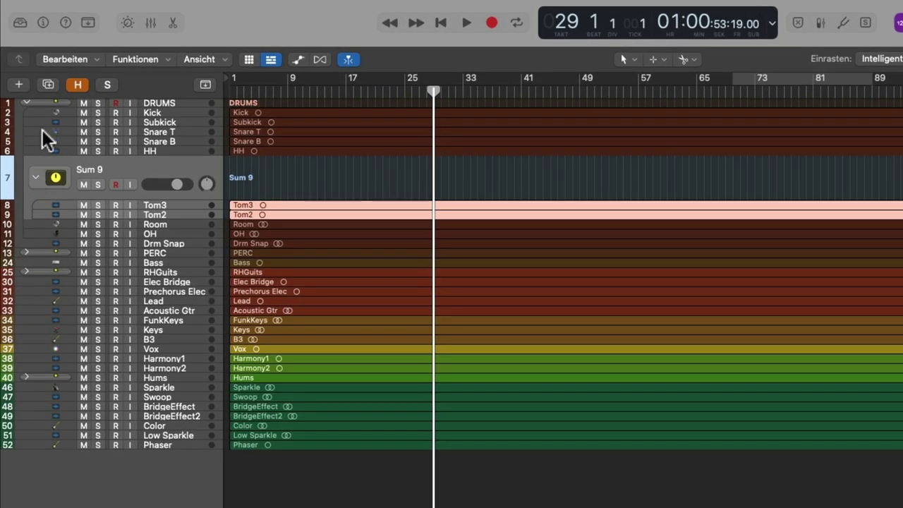
{"action": "scroll", "coordinate": [43, 86], "scroll_direction": "up", "scroll_amount": 1}
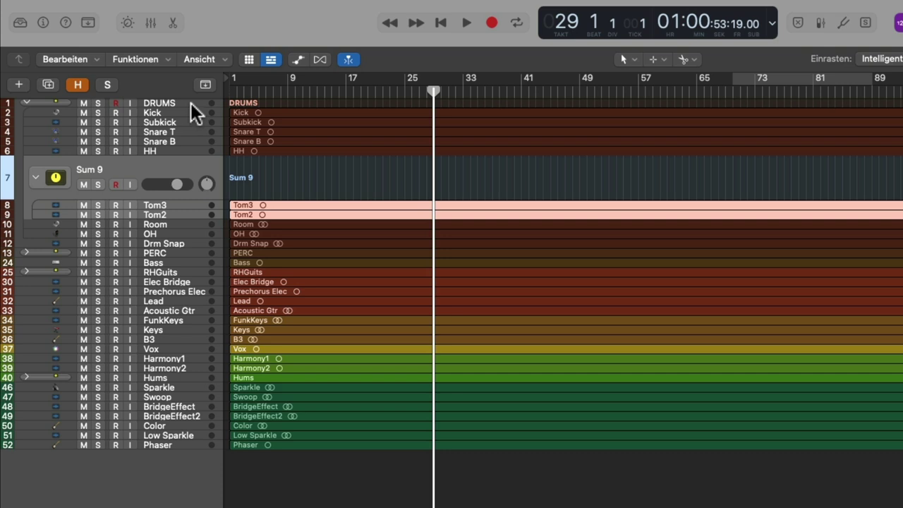
{"action": "left_click_drag", "start_coordinate": [191, 104], "coordinate": [191, 121]}
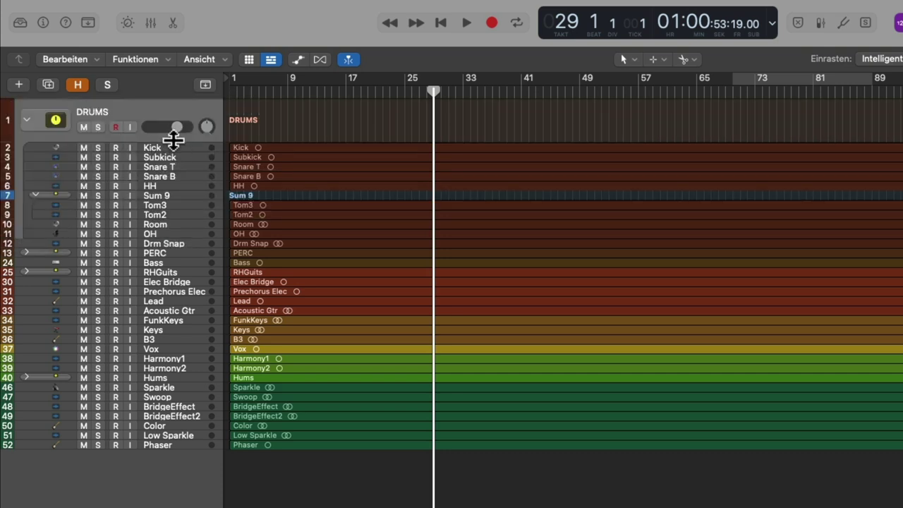
{"action": "left_click", "coordinate": [154, 197]}
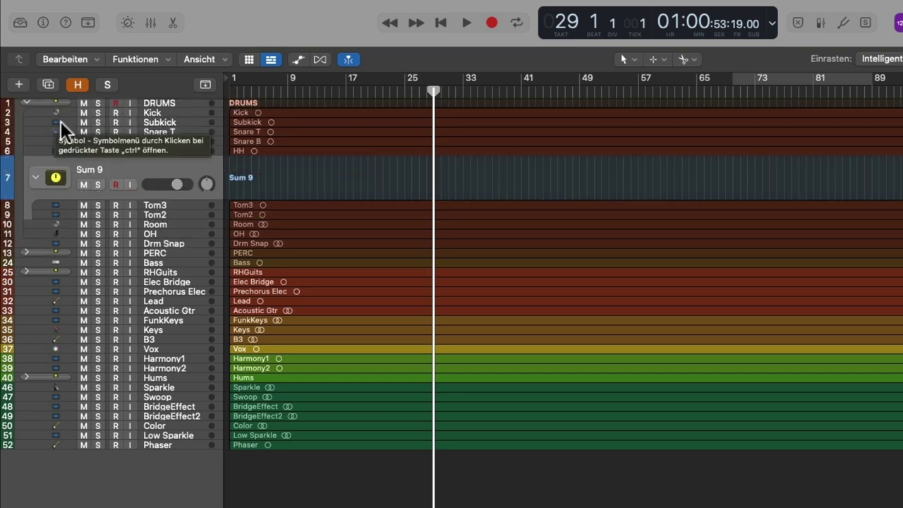
{"action": "key", "text": "z"}
{"action": "key", "text": "1"}
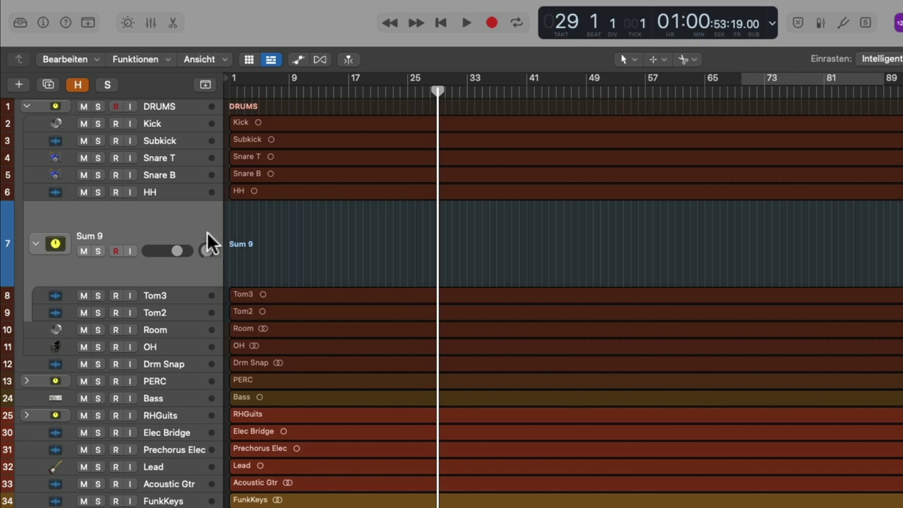
Step: Group the Snare T and Snare B tracks inside DRUMS into a new summing stack (Summenstapel) and collapse the snare and tom stacks
{"action": "left_click", "coordinate": [183, 156]}
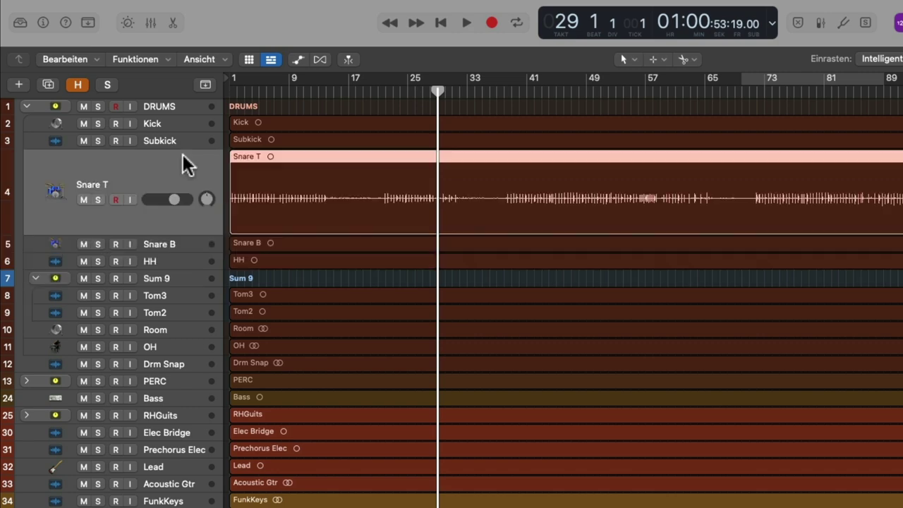
{"action": "left_click", "coordinate": [169, 239], "text": "shift"}
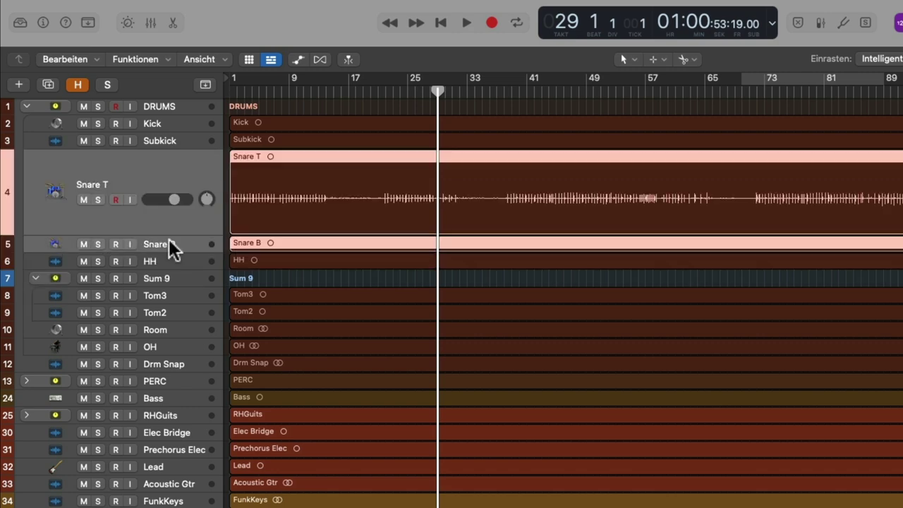
{"action": "key", "text": "super+shift+d"}
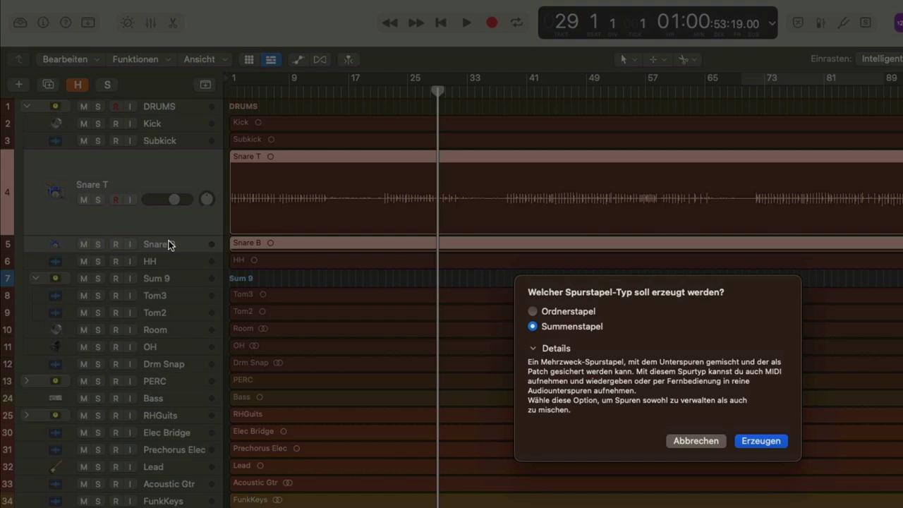
{"action": "key", "text": "Return"}
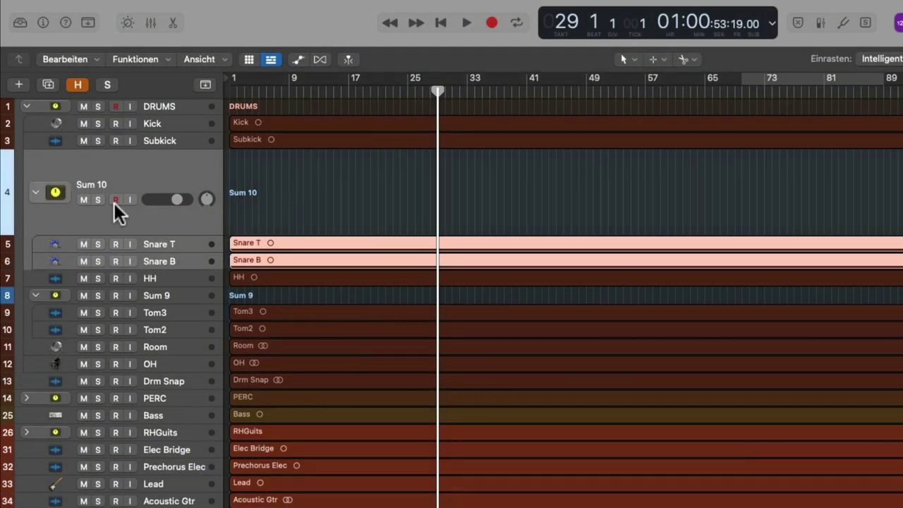
{"action": "left_click", "coordinate": [36, 192]}
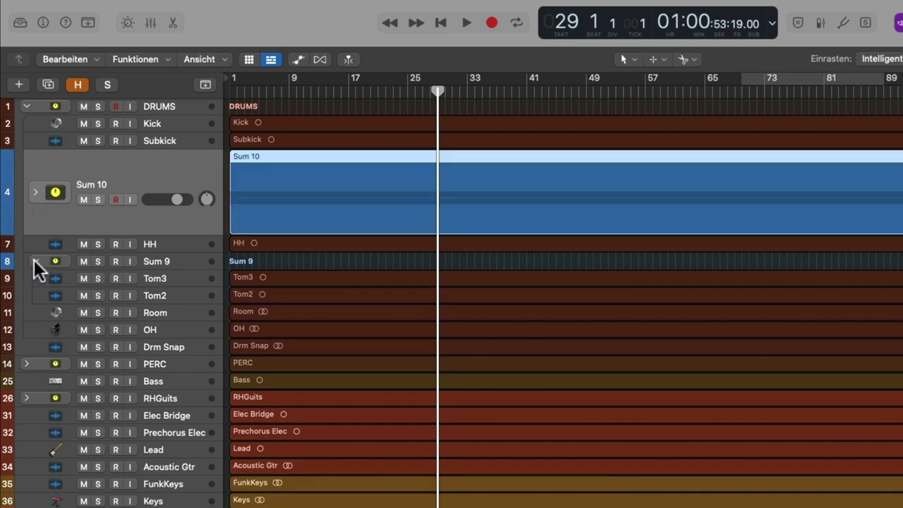
{"action": "left_click", "coordinate": [35, 262]}
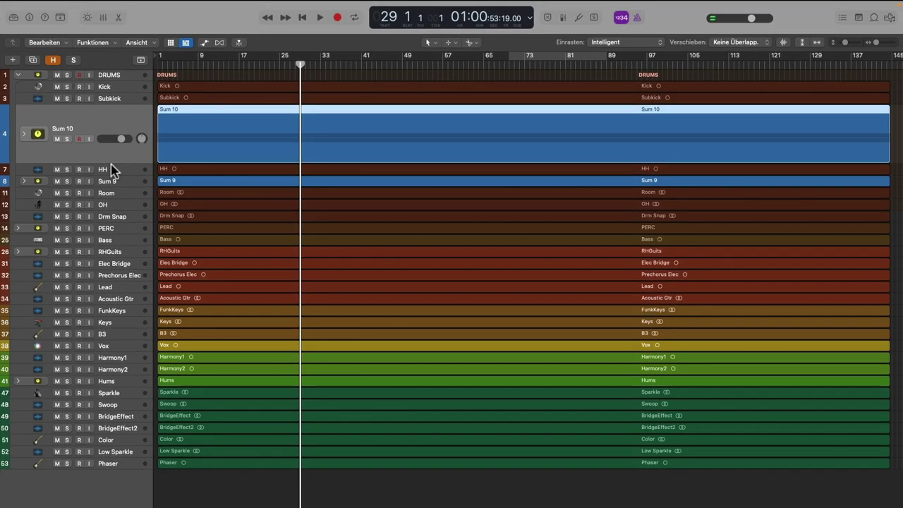
Step: Lower Harmony2's DEL 2 send to -28,5 dB in the mixer using Sends auf Fader, and turn that mode off
{"action": "key", "text": "x"}
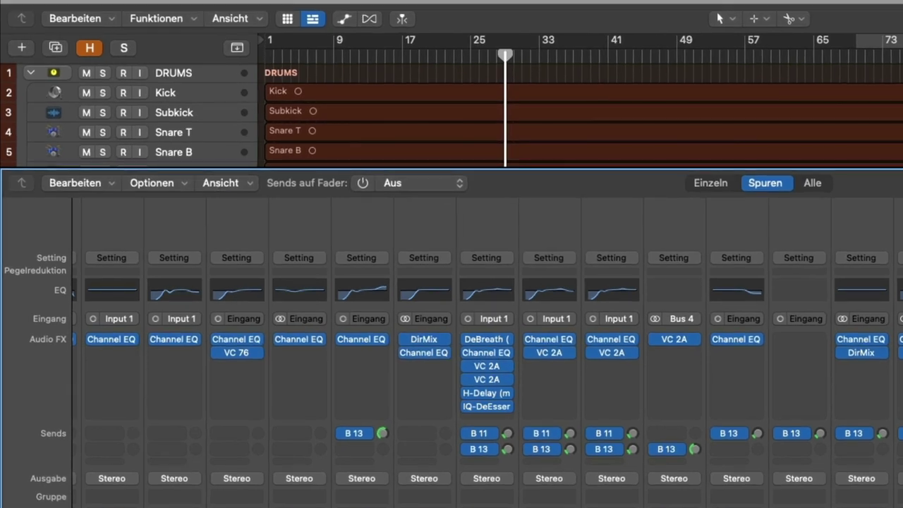
{"action": "left_click", "coordinate": [362, 183]}
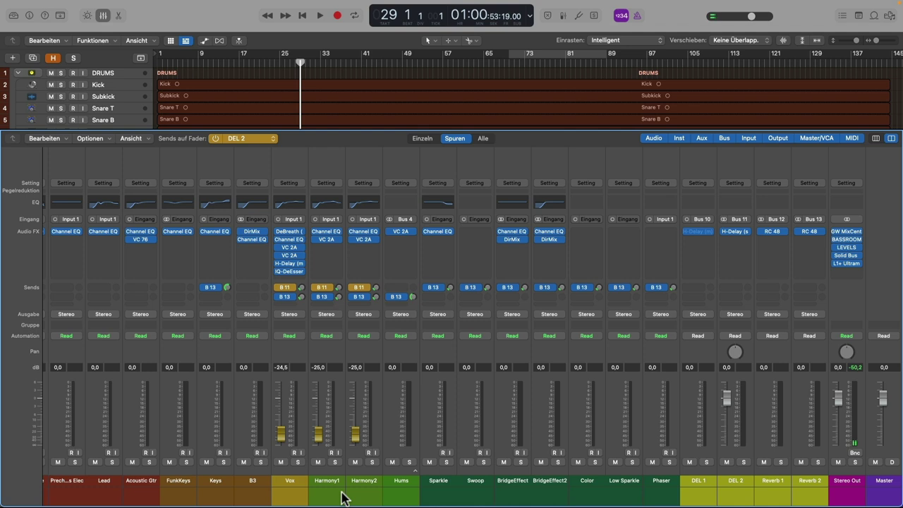
{"action": "left_click_drag", "start_coordinate": [357, 434], "coordinate": [368, 437]}
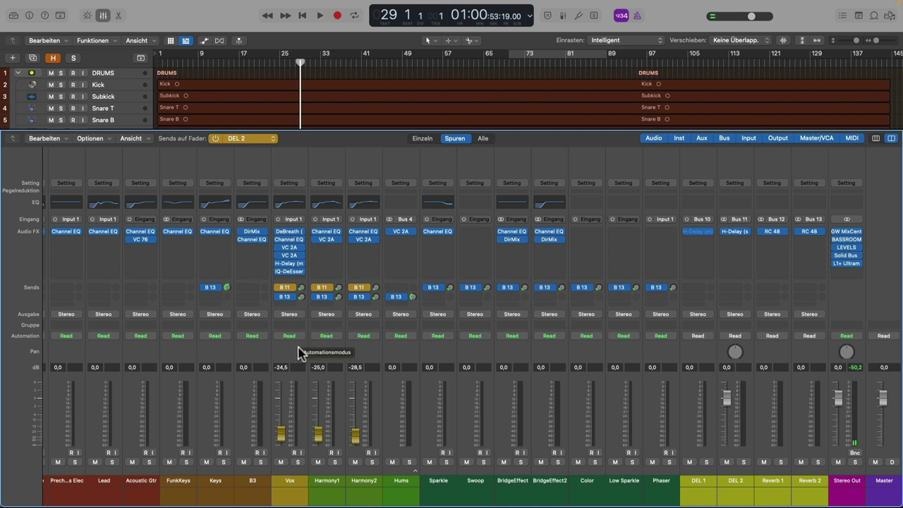
{"action": "left_click", "coordinate": [215, 138]}
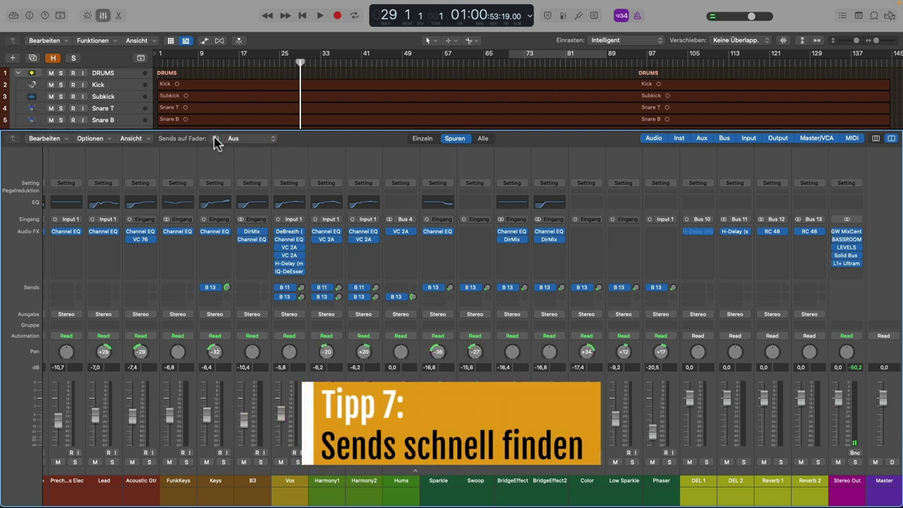
Step: Select the Vox channel strip, inspect its signal path in the Einzeln view, and return to the Spuren view
{"action": "scroll", "coordinate": [376, 358], "scroll_direction": "right", "scroll_amount": 1}
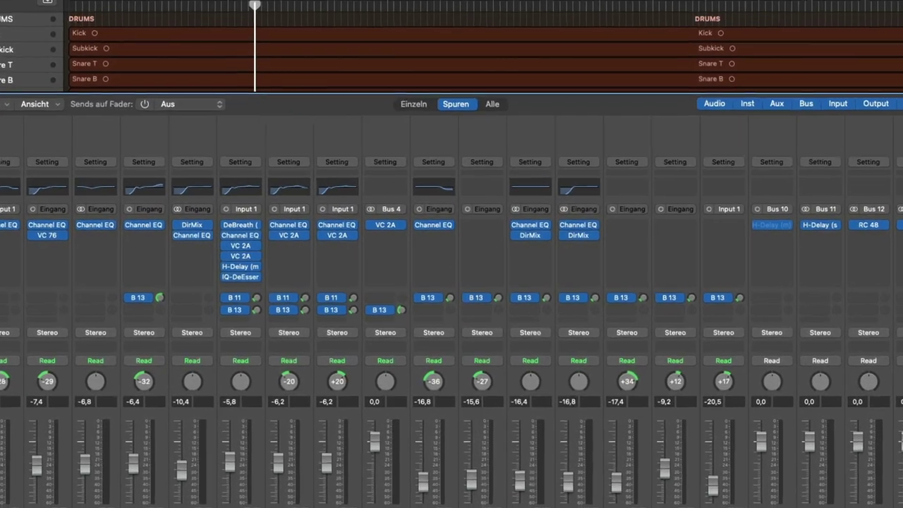
{"action": "left_click", "coordinate": [291, 482]}
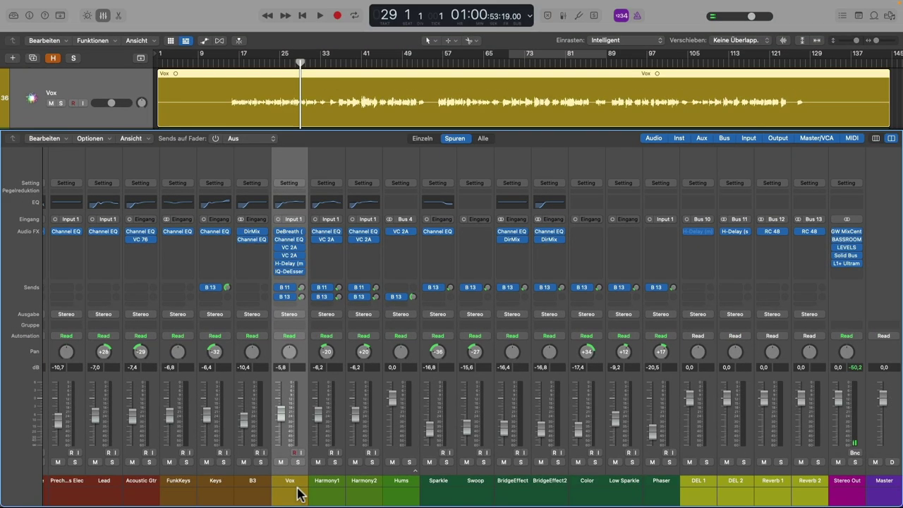
{"action": "scroll", "coordinate": [302, 488], "scroll_direction": "left", "scroll_amount": 1}
{"action": "scroll", "coordinate": [301, 488], "scroll_direction": "left", "scroll_amount": 6}
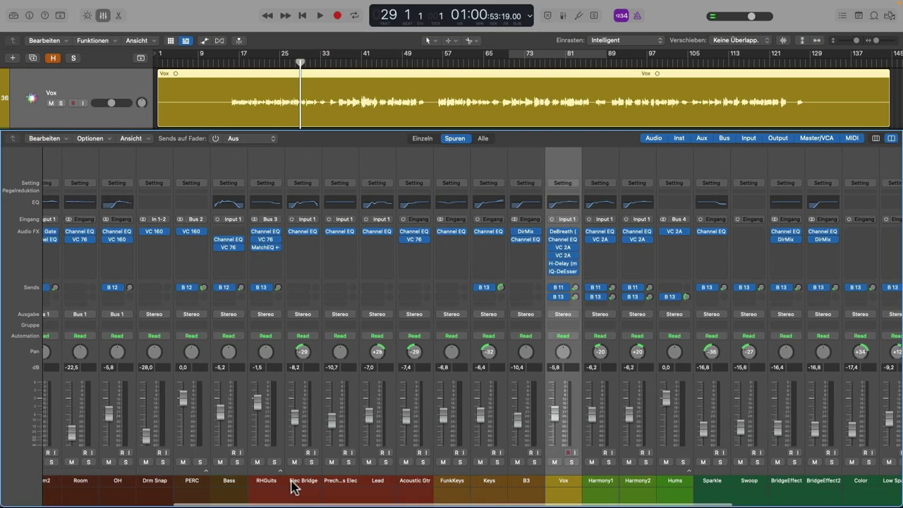
{"action": "left_click", "coordinate": [417, 139]}
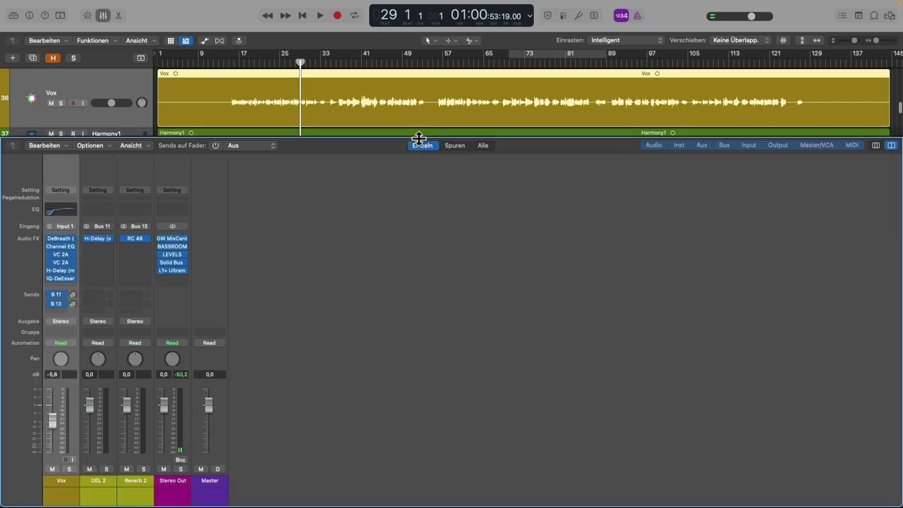
{"action": "left_click", "coordinate": [455, 145]}
{"action": "scroll", "coordinate": [521, 374], "scroll_direction": "right", "scroll_amount": 6}
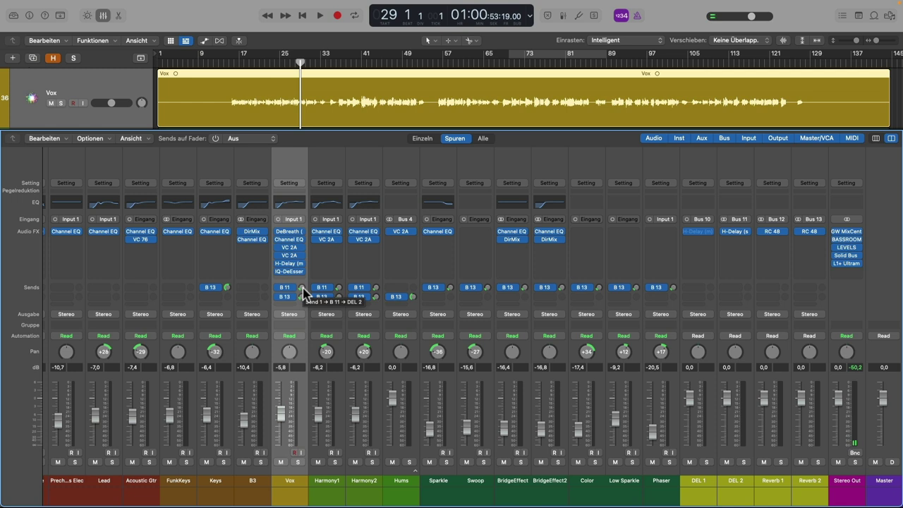
Step: Select the Swoop channel strip in the mixer
{"action": "key", "text": "shift"}
{"action": "left_click", "coordinate": [478, 483]}
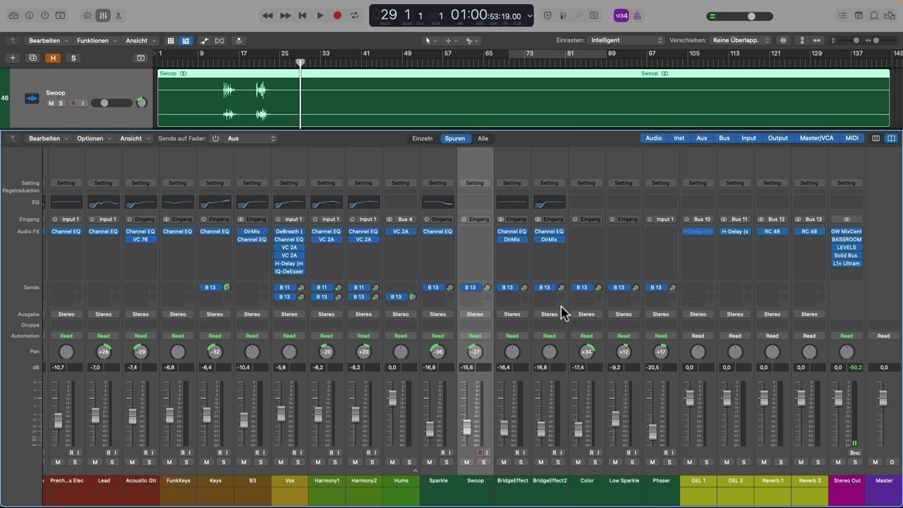
Step: Copy the Vox channel strip setting and paste only its plug-ins (Nur Plug-ins einsetzen) onto the Color channel strip
{"action": "scroll", "coordinate": [397, 361], "scroll_direction": "left", "scroll_amount": 10}
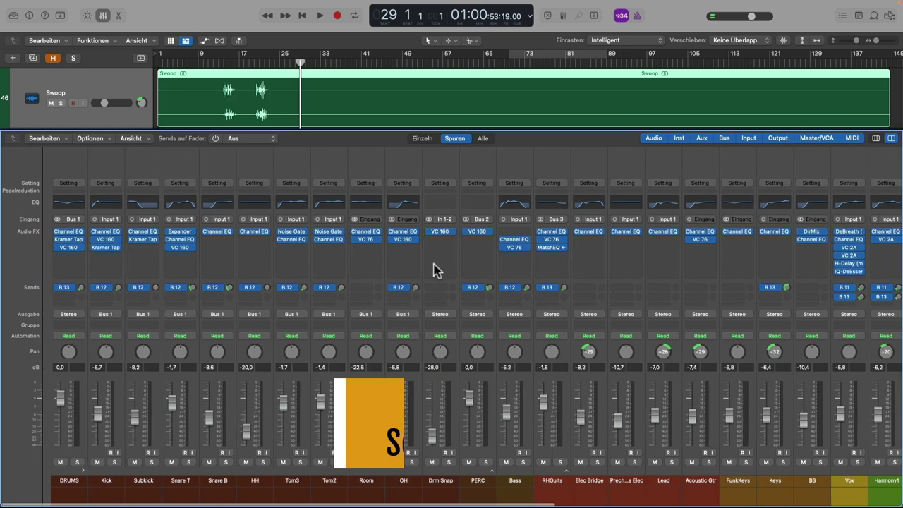
{"action": "scroll", "coordinate": [427, 268], "scroll_direction": "right", "scroll_amount": 5}
{"action": "scroll", "coordinate": [427, 267], "scroll_direction": "right", "scroll_amount": 3}
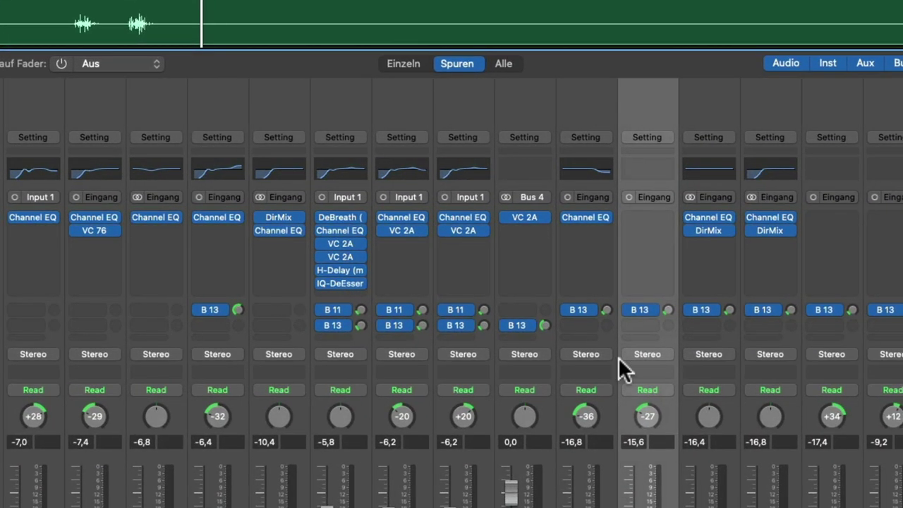
{"action": "left_click", "coordinate": [351, 134]}
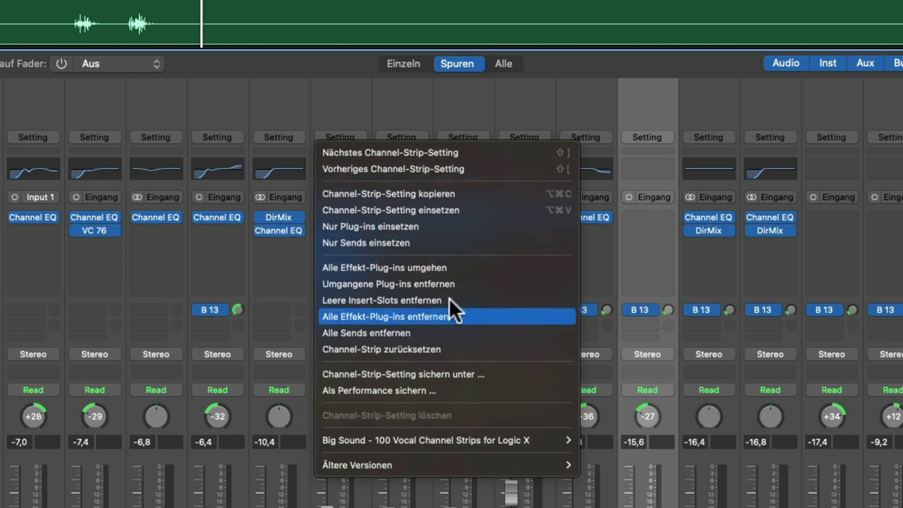
{"action": "left_click", "coordinate": [370, 190]}
{"action": "left_click", "coordinate": [851, 137]}
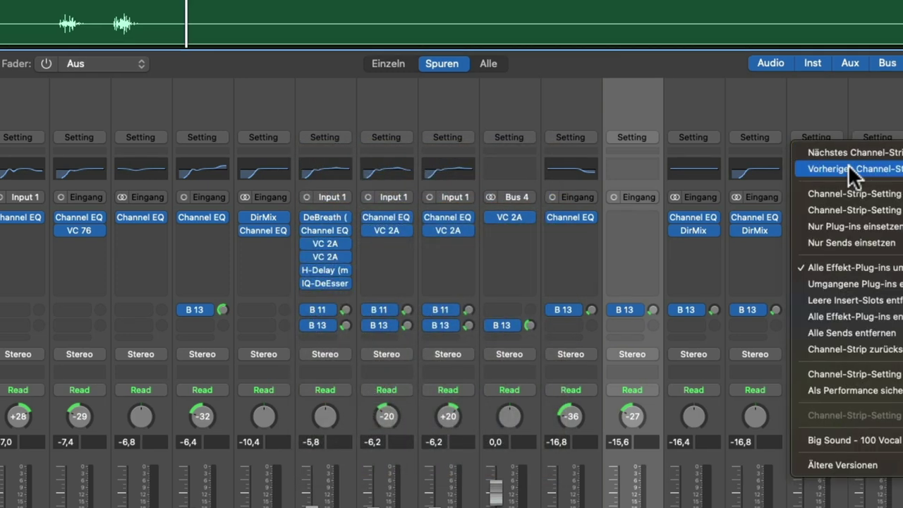
{"action": "left_click", "coordinate": [875, 224]}
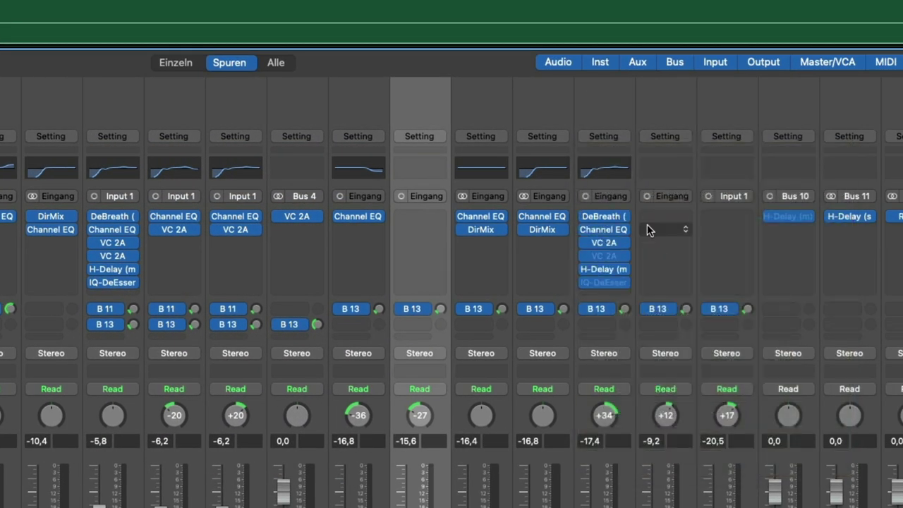
Step: Remove all sends from the Color channel strip (Alle Sends entfernen)
{"action": "left_click", "coordinate": [623, 133]}
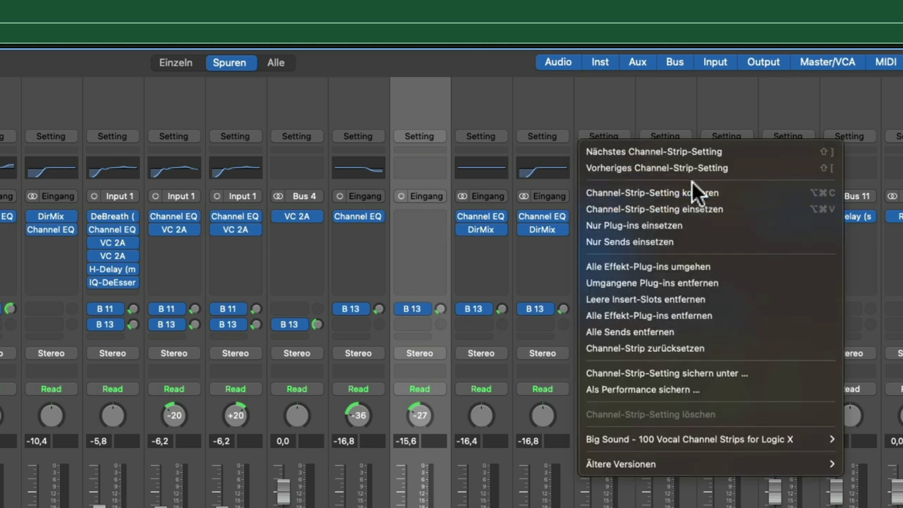
{"action": "left_click", "coordinate": [695, 209]}
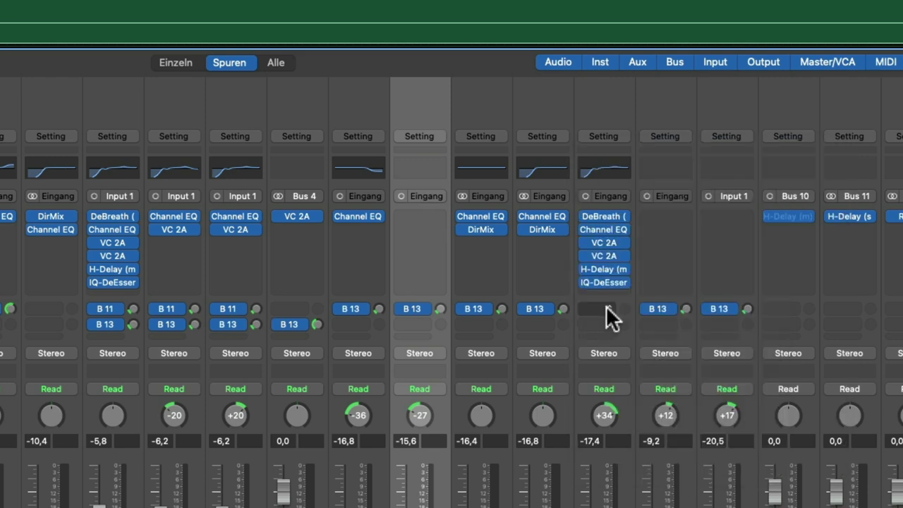